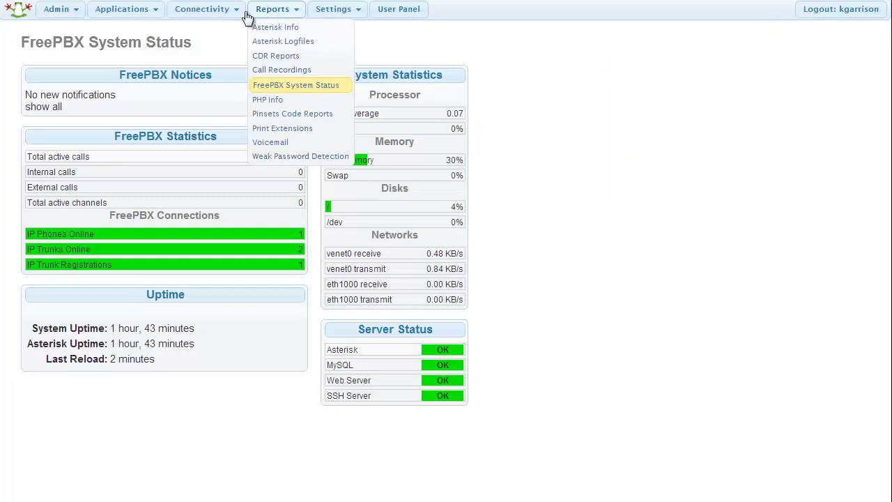
# In the inbound SIP trunk, rename the outgoing trunk name from 'vout' to 'vitelity'
pyautogui.moveTo(228, 11)
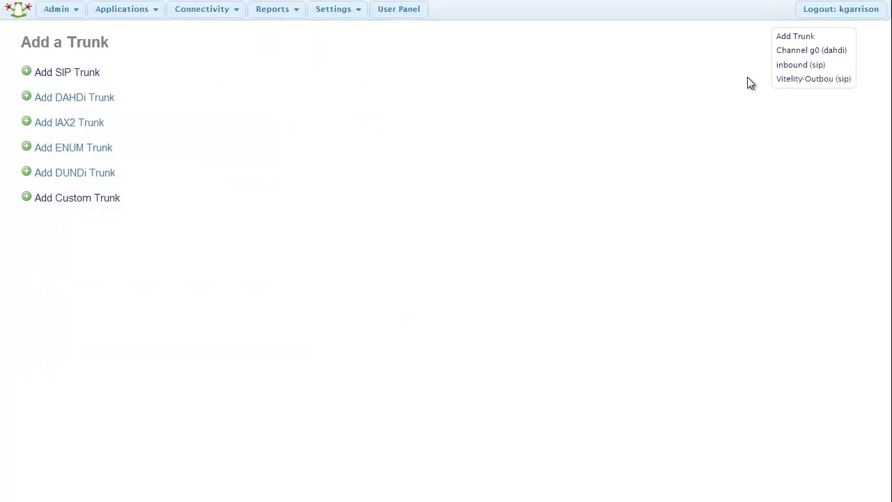
pyautogui.click(800, 69)
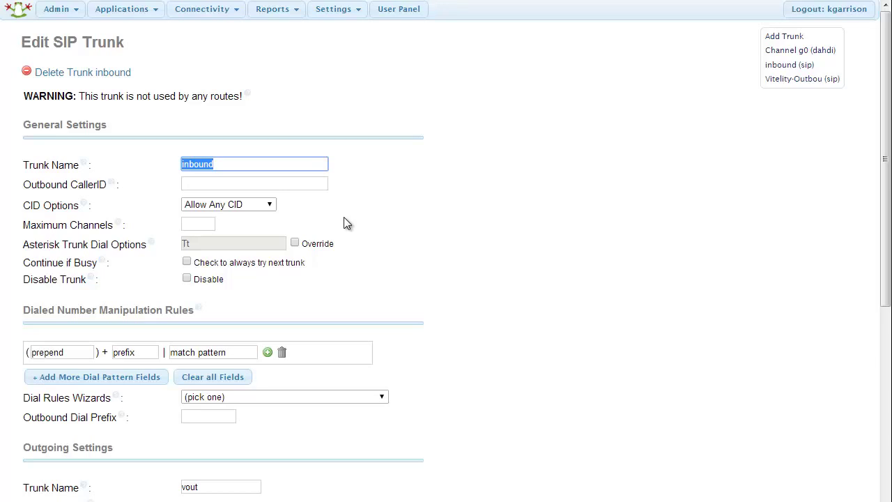
pyautogui.scroll(-2, 343, 219)
pyautogui.scroll(1, 343, 218)
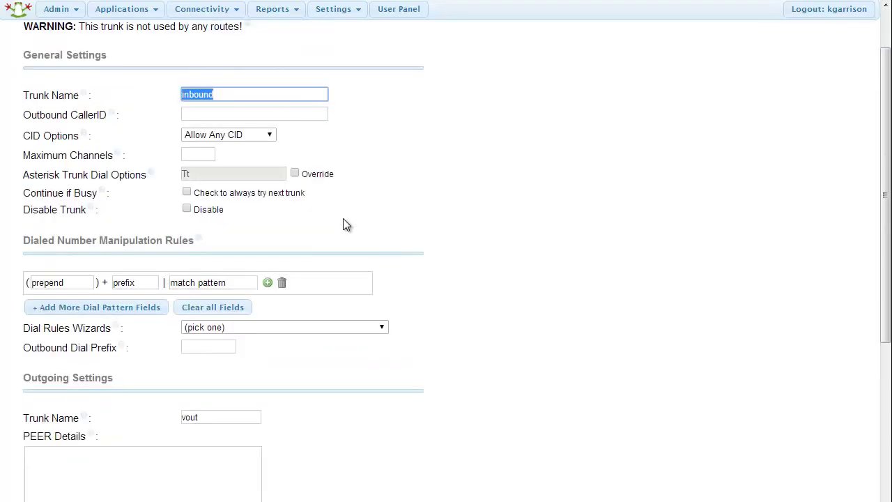
pyautogui.doubleClick(221, 418)
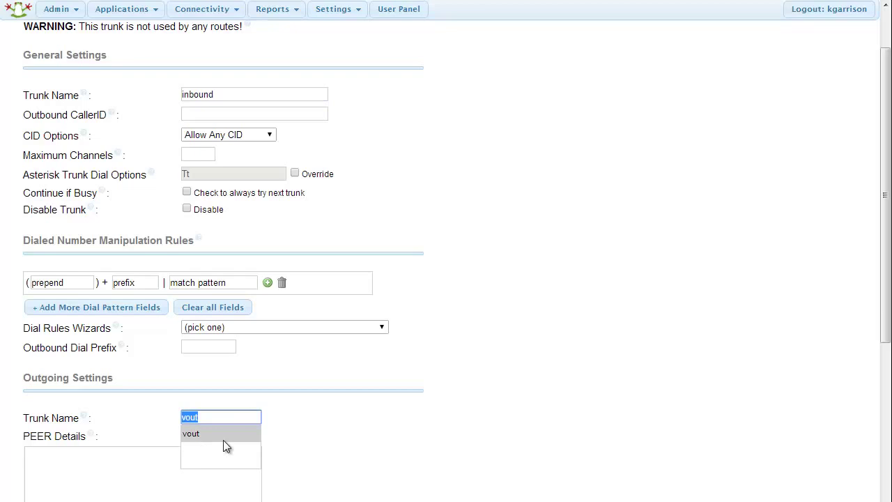
pyautogui.write('vitelity')
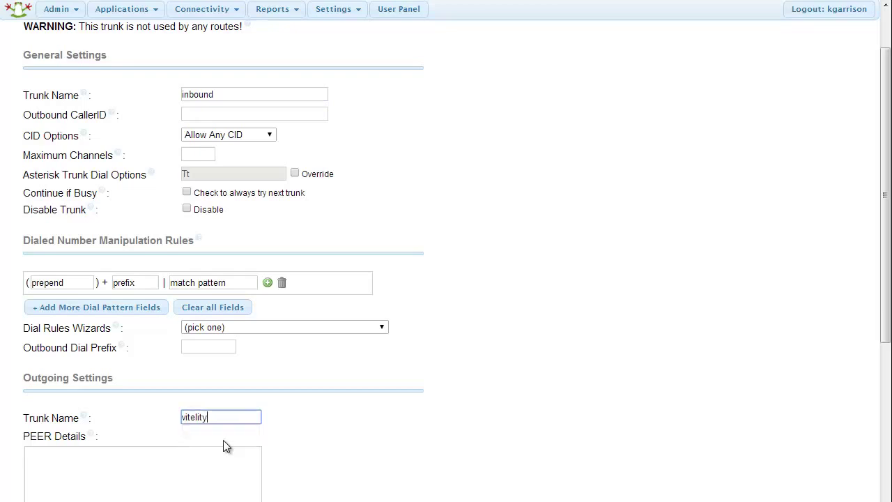
pyautogui.press('Tab')
pyautogui.press('Tab')
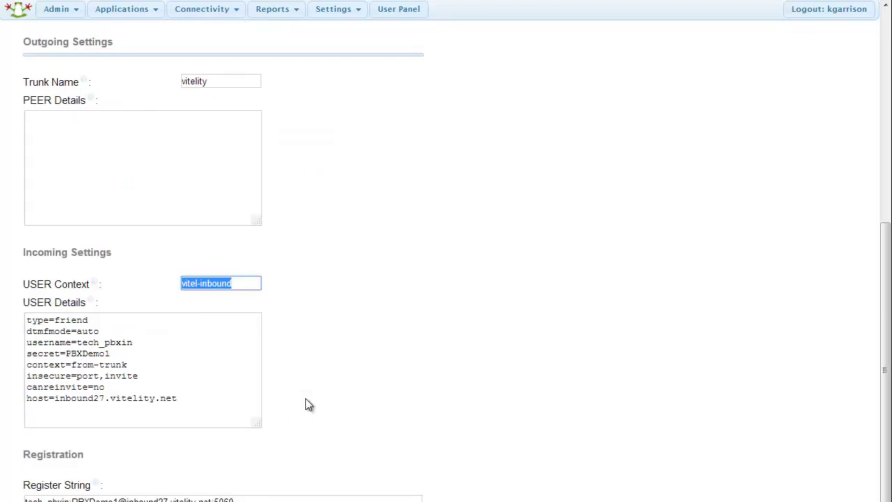
pyautogui.doubleClick(199, 81)
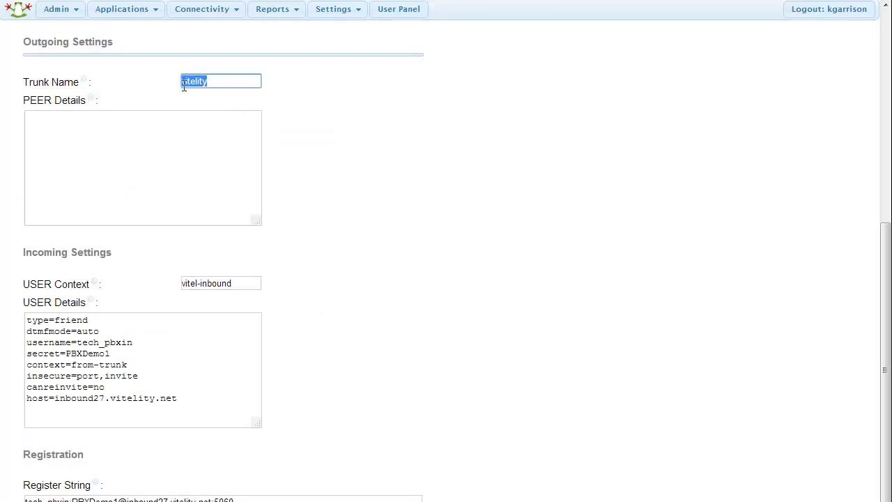
pyautogui.click(220, 81)
pyautogui.scroll(-2, 219, 269)
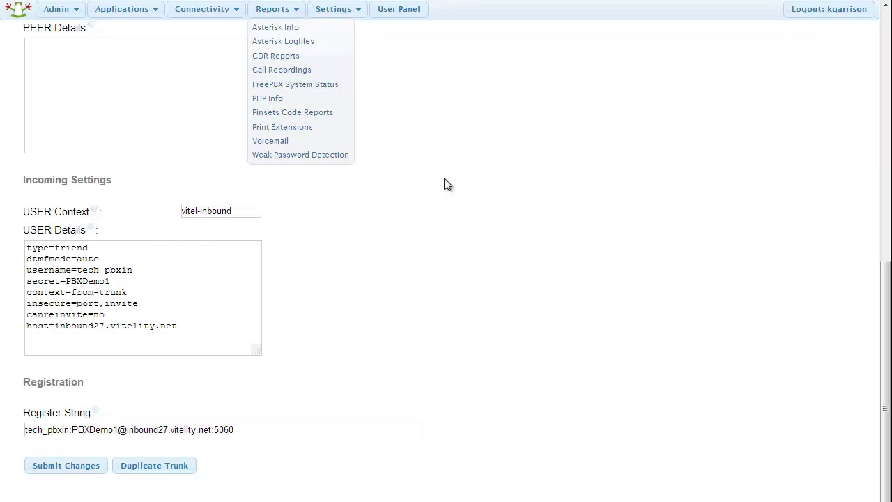
# Open the Vitelity-Outbound trunk and scroll its VitelOut peer details down to canreinvite=no
pyautogui.scroll(8, 447, 180)
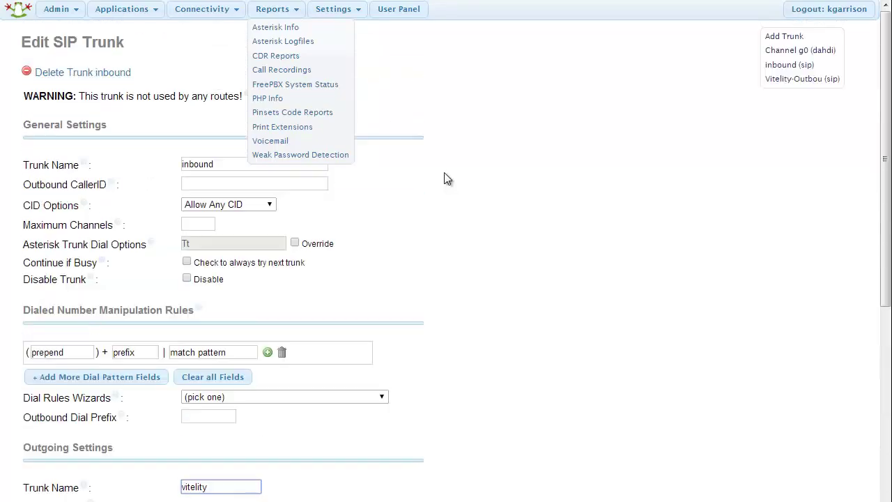
pyautogui.click(781, 81)
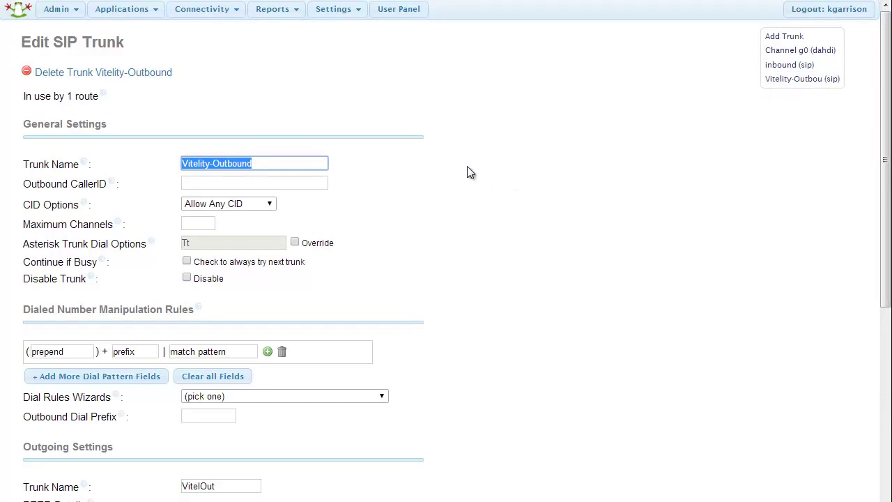
pyautogui.scroll(-2, 334, 181)
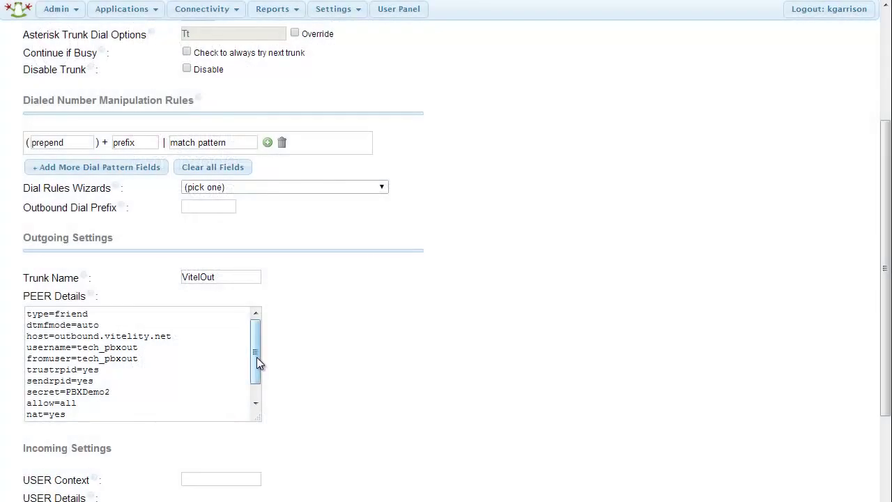
pyautogui.moveTo(257, 357); pyautogui.dragTo(256, 369)
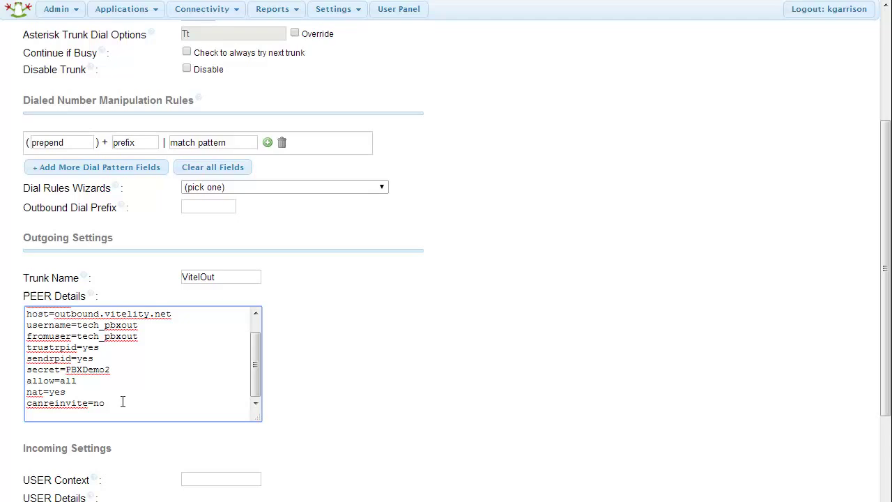
pyautogui.scroll(-4, 304, 435)
pyautogui.scroll(6, 305, 432)
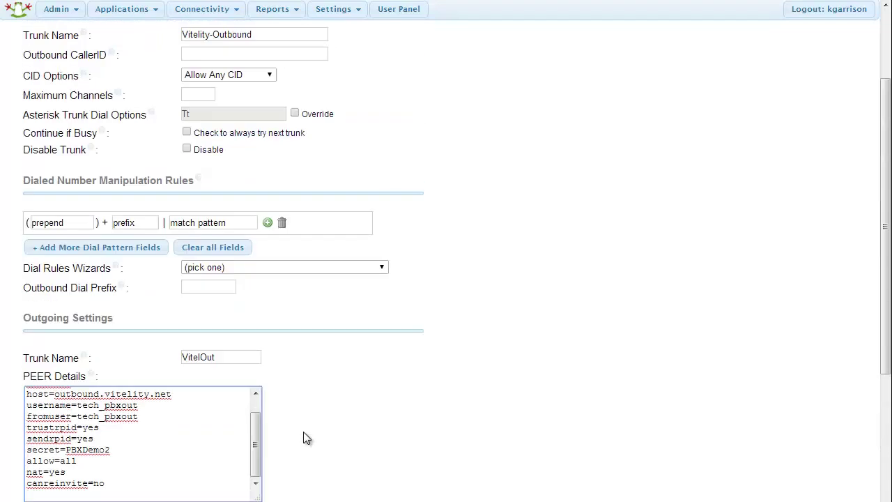
pyautogui.scroll(-1, 292, 437)
# Check the Vitelity-Outbound trunk's empty dial rules, user context and register string without adding a wizard rule
pyautogui.scroll(1, 292, 407)
pyautogui.scroll(-1, 292, 407)
pyautogui.click(230, 269)
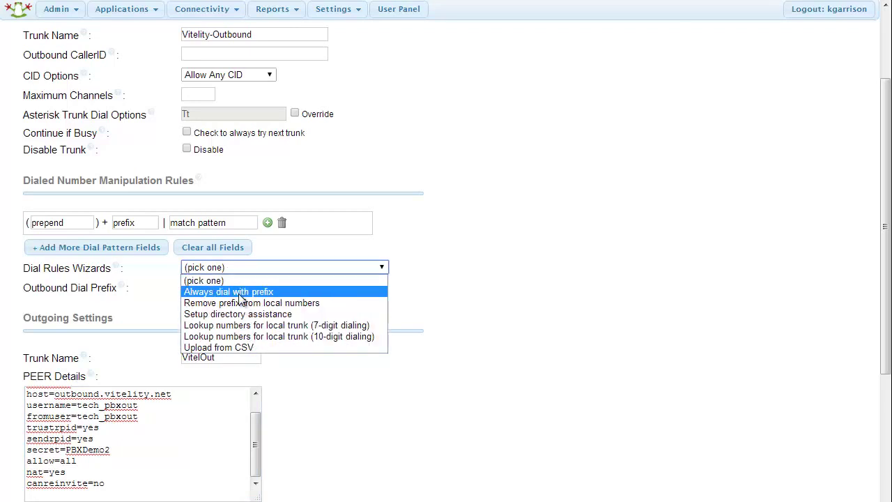
pyautogui.click(305, 251)
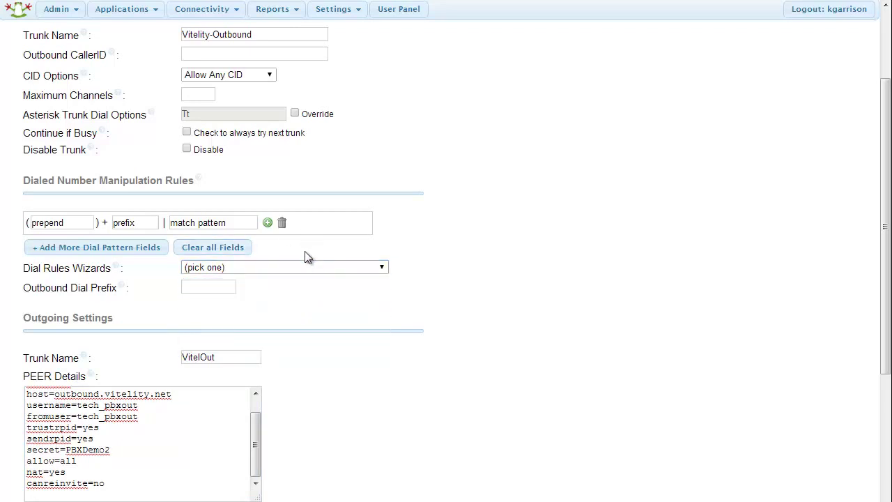
pyautogui.scroll(-5, 300, 306)
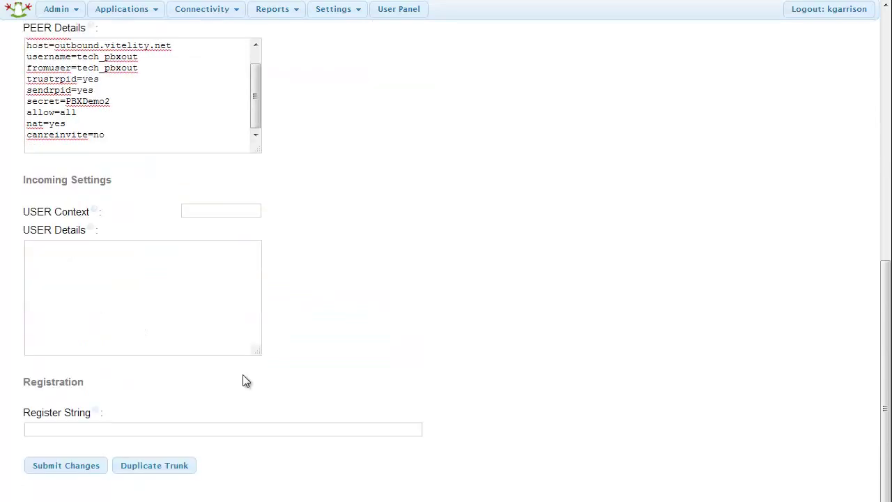
pyautogui.scroll(7, 335, 342)
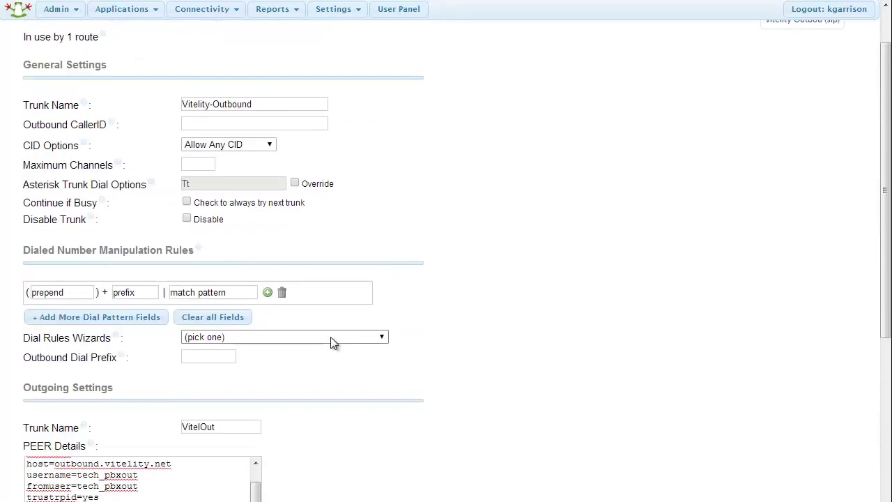
pyautogui.moveTo(213, 24)
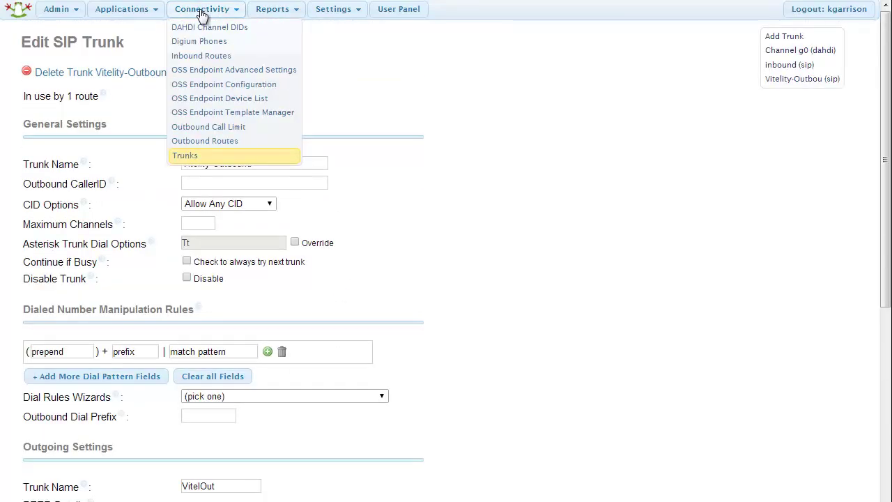
# Open the existing Outbound route from Outbound Routes and scroll to its dial patterns
pyautogui.click(224, 141)
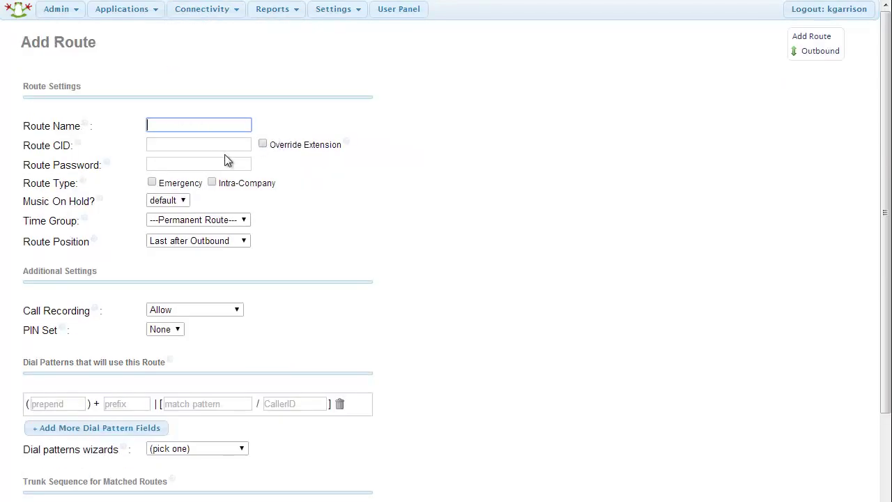
pyautogui.click(820, 51)
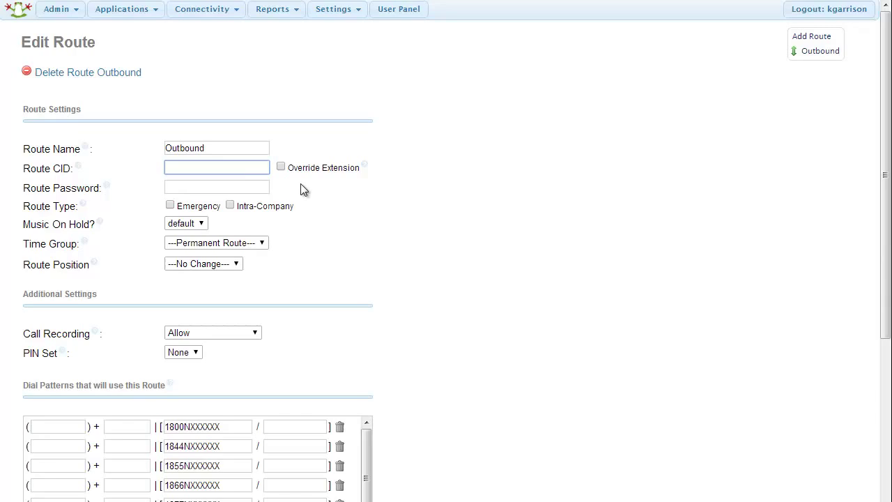
pyautogui.scroll(-1, 380, 279)
pyautogui.scroll(-1, 380, 278)
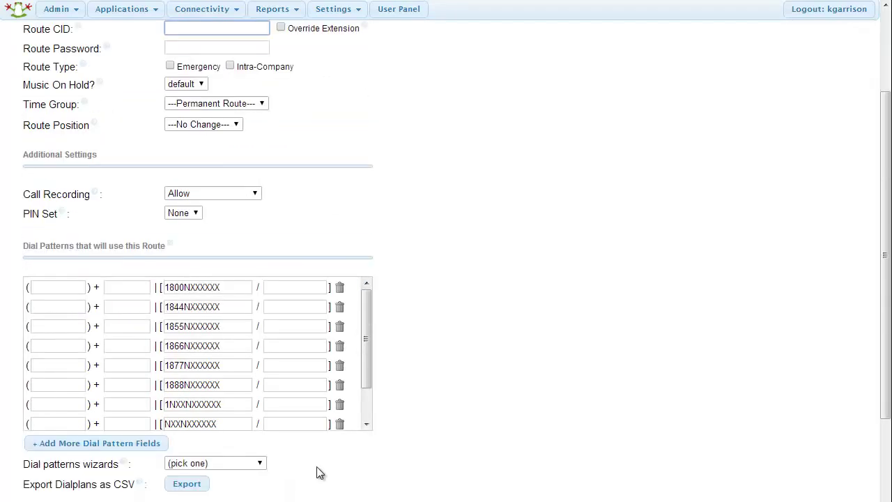
pyautogui.scroll(-1, 322, 471)
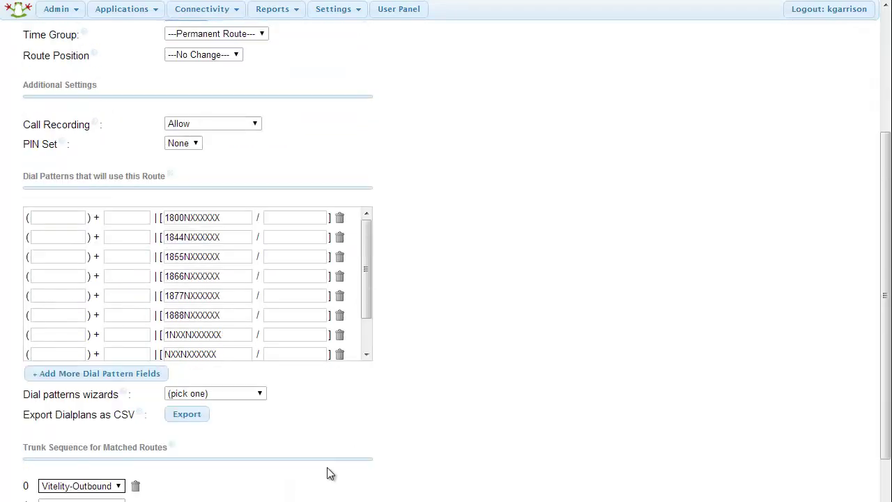
# Add the Toll-free preset dial patterns, skipping the International and Information presets
pyautogui.click(231, 395)
pyautogui.click(226, 393)
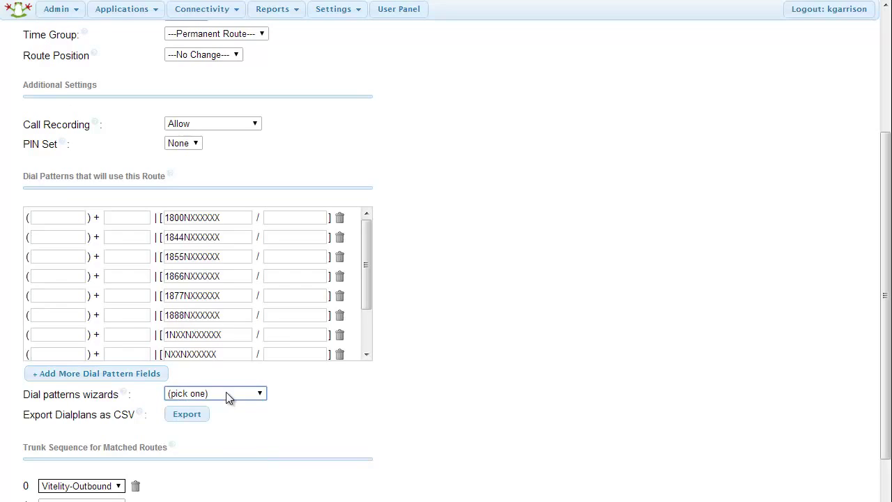
pyautogui.click(226, 393)
pyautogui.click(228, 395)
pyautogui.click(231, 397)
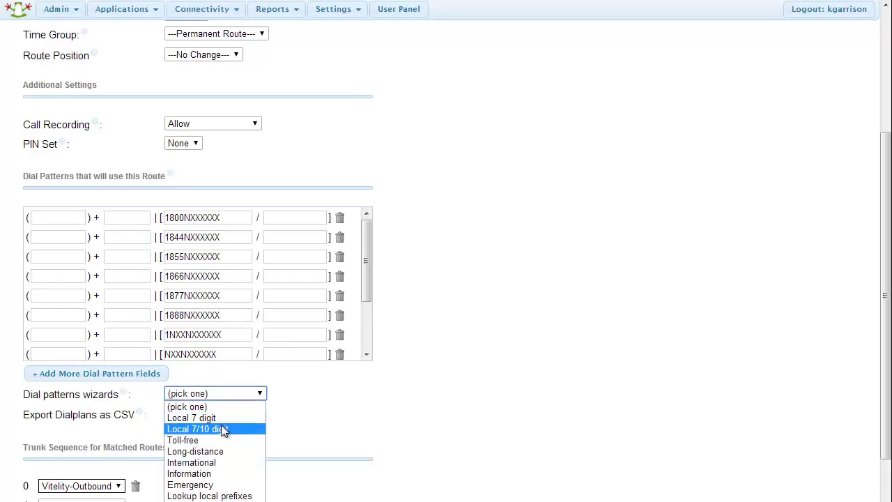
pyautogui.click(227, 440)
pyautogui.click(233, 395)
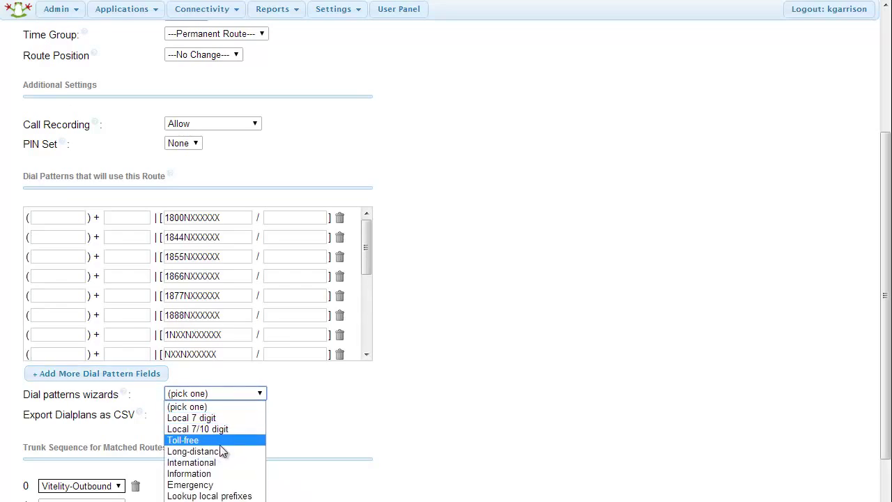
pyautogui.click(220, 463)
pyautogui.click(236, 394)
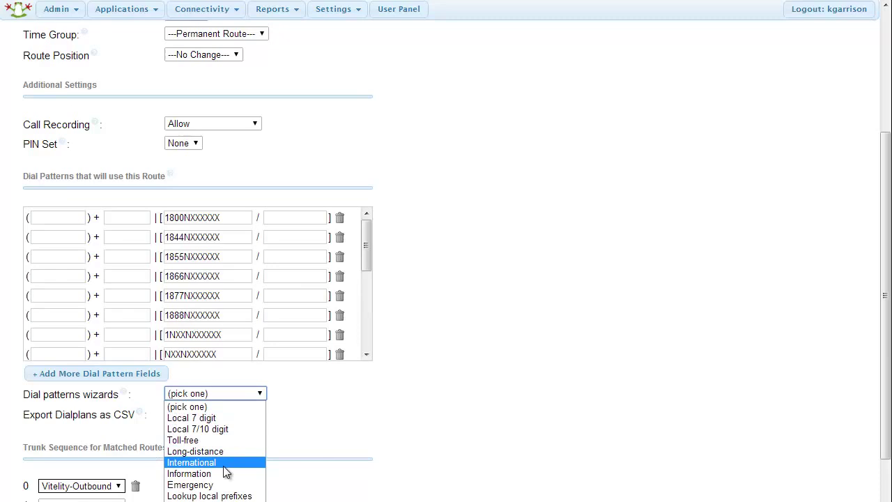
pyautogui.click(225, 473)
pyautogui.click(228, 398)
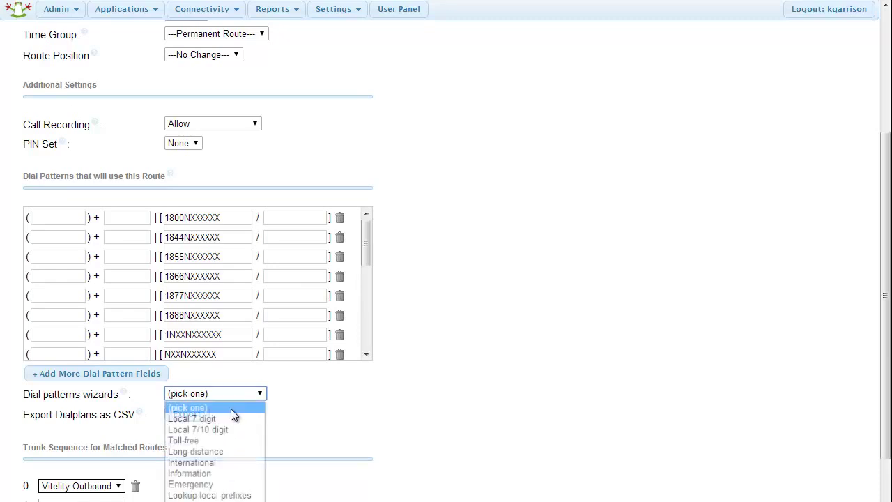
pyautogui.click(230, 484)
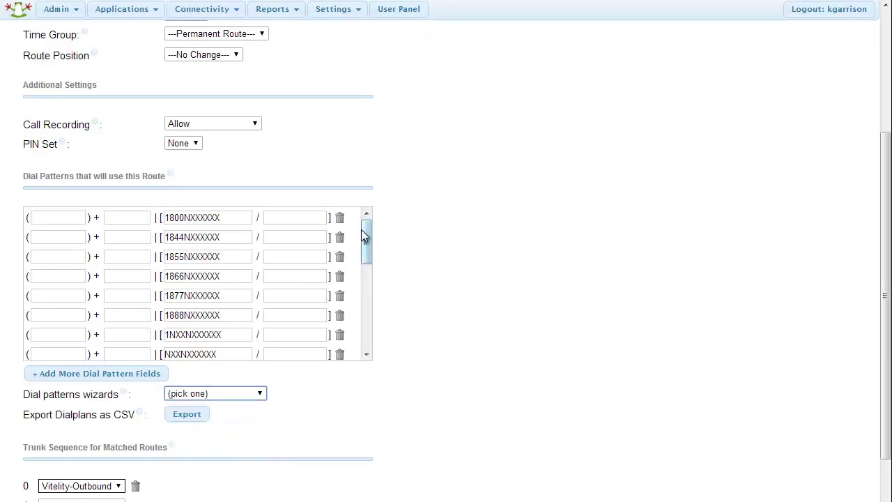
# Keep Vitelity-Outbound as the route's first trunk and submit the outbound route changes
pyautogui.moveTo(365, 235); pyautogui.dragTo(367, 276)
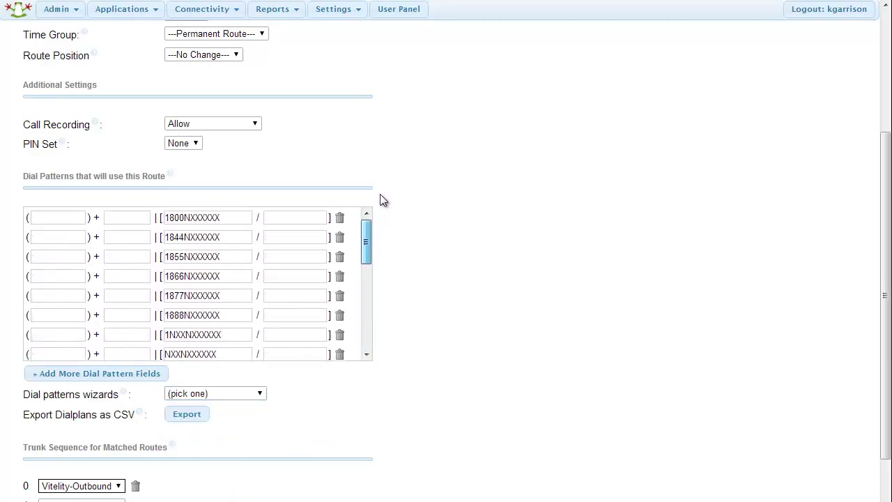
pyautogui.scroll(-3, 419, 459)
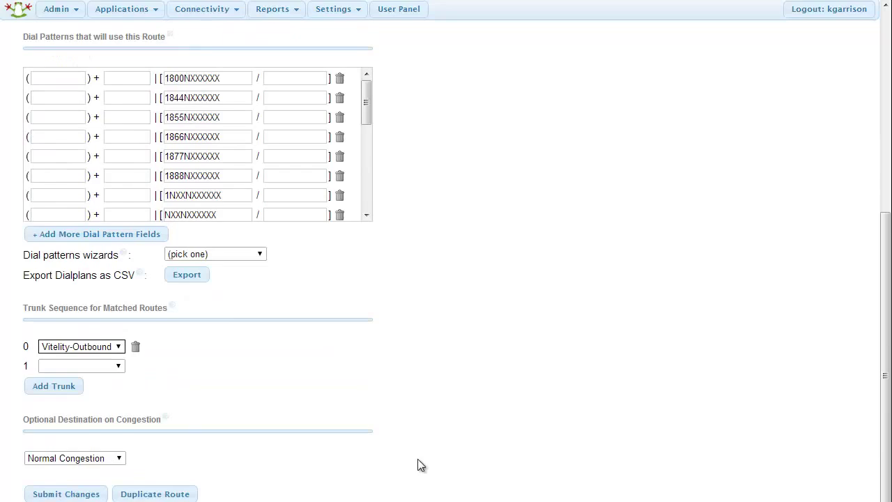
pyautogui.click(117, 349)
pyautogui.click(117, 351)
pyautogui.click(46, 494)
# Open the Main inbound route and submit it with destination extension 200
pyautogui.moveTo(238, 18)
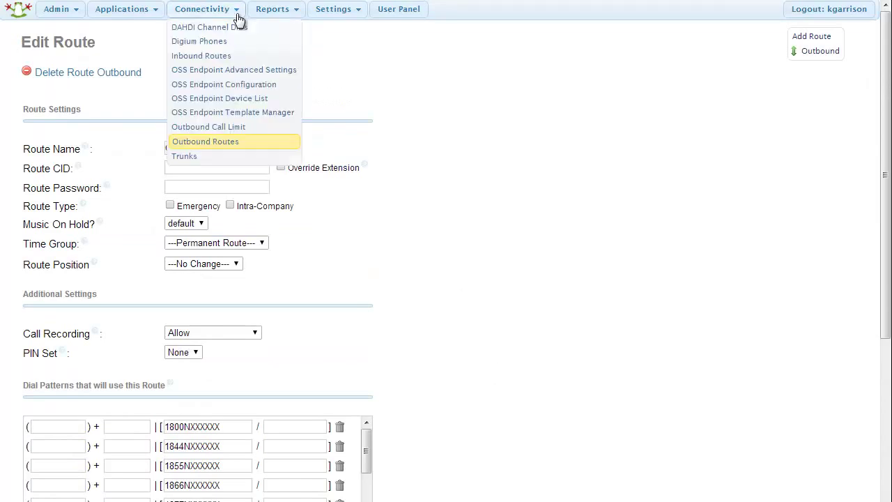
pyautogui.click(237, 56)
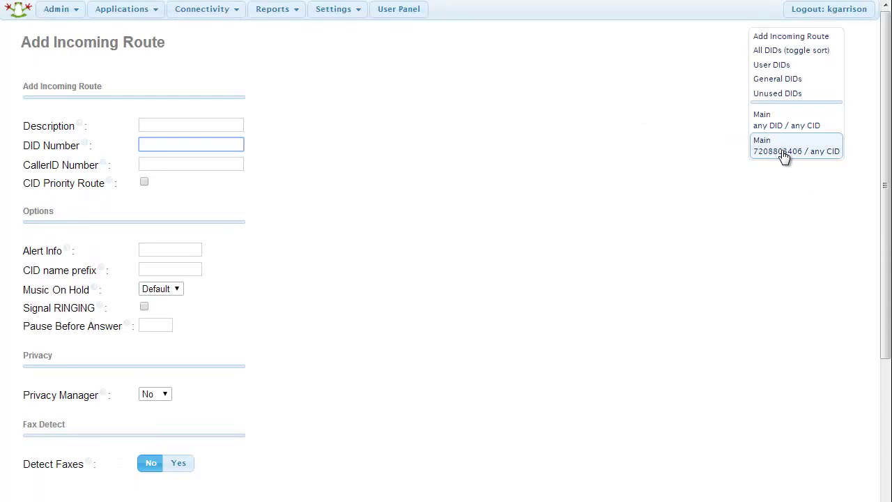
pyautogui.click(784, 157)
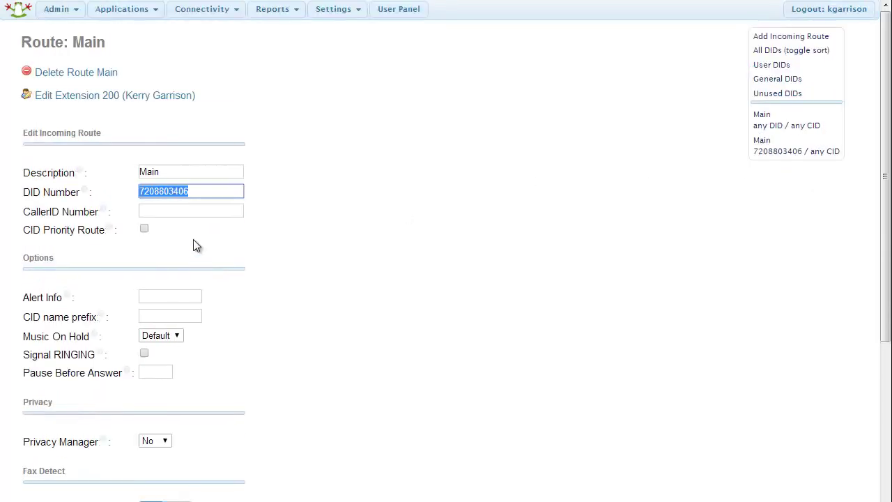
pyautogui.scroll(-5, 259, 327)
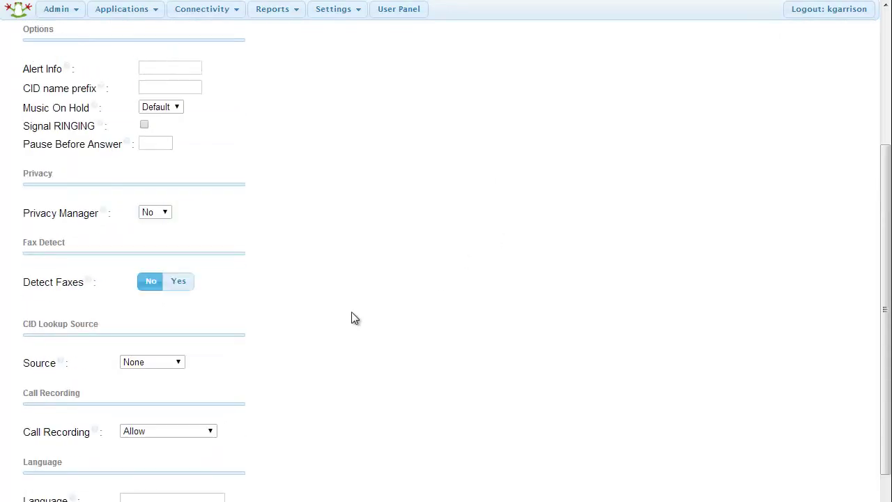
pyautogui.scroll(-2, 355, 316)
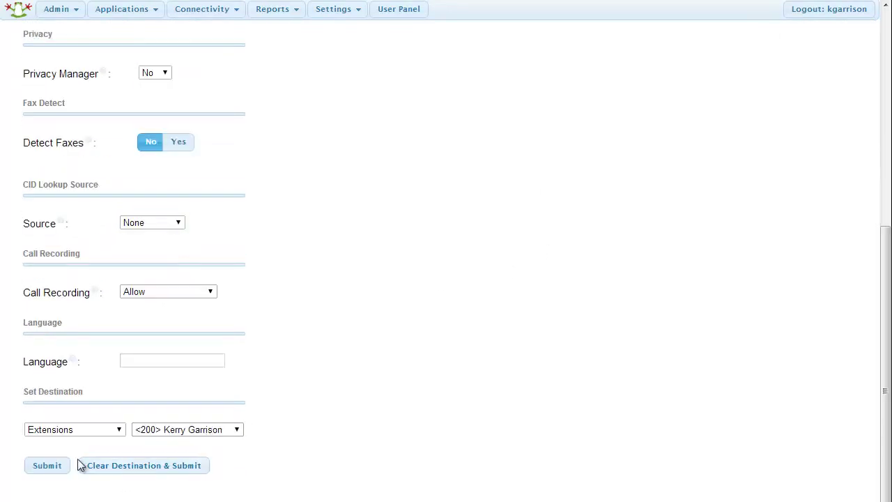
pyautogui.click(49, 463)
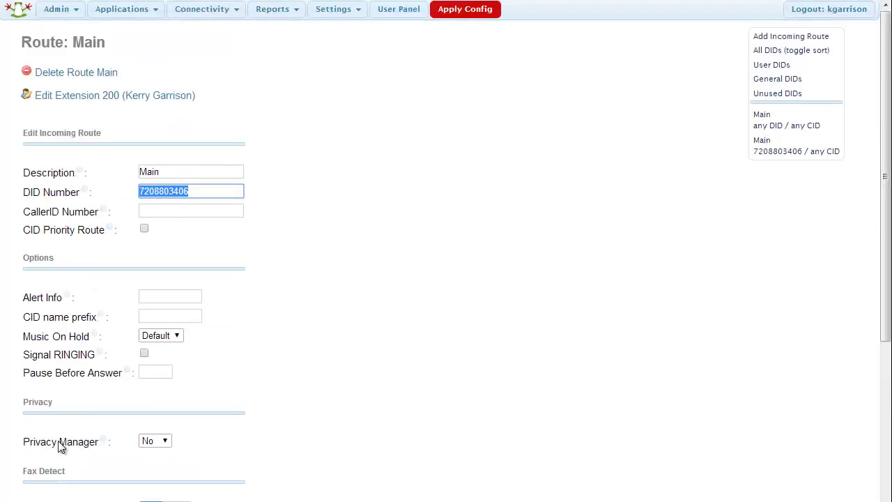
# Apply the pending FreePBX configuration with Apply Config
pyautogui.click(472, 11)
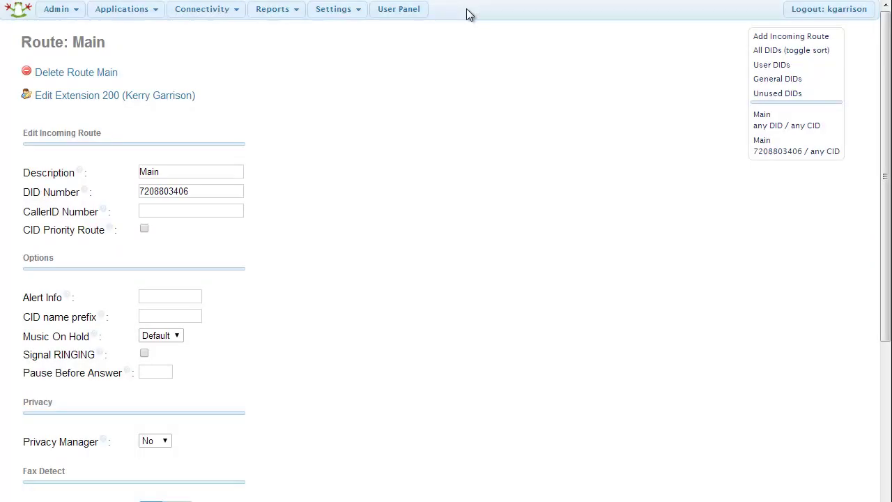